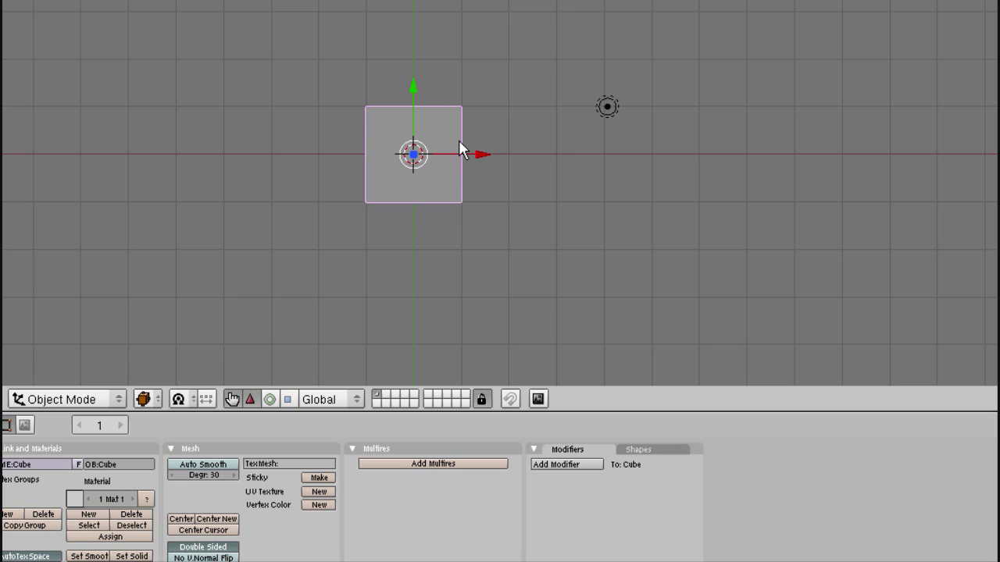
Erase the default cube and add a Plane mesh in its place.
{"action": "key", "text": "x"}
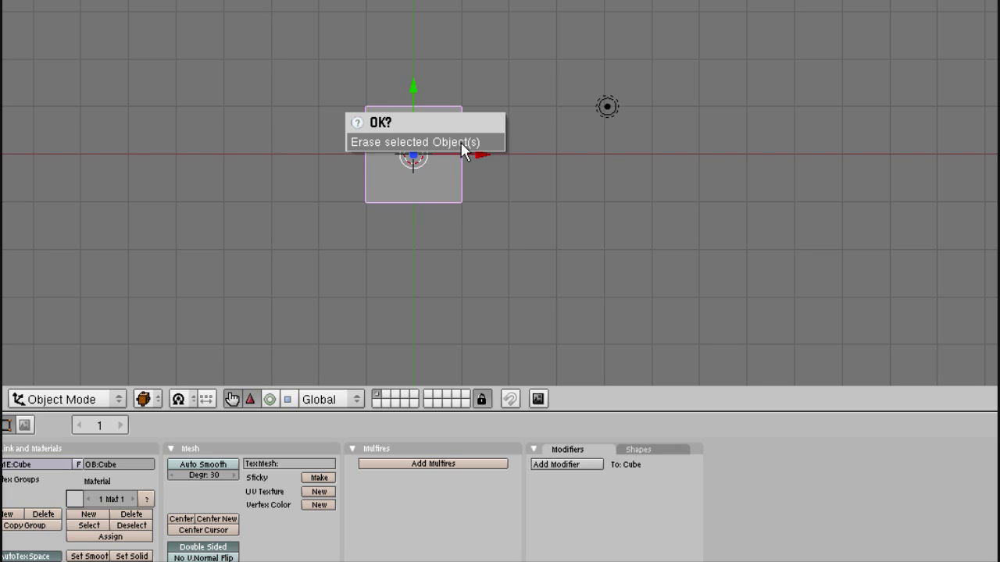
{"action": "left_click", "coordinate": [460, 142]}
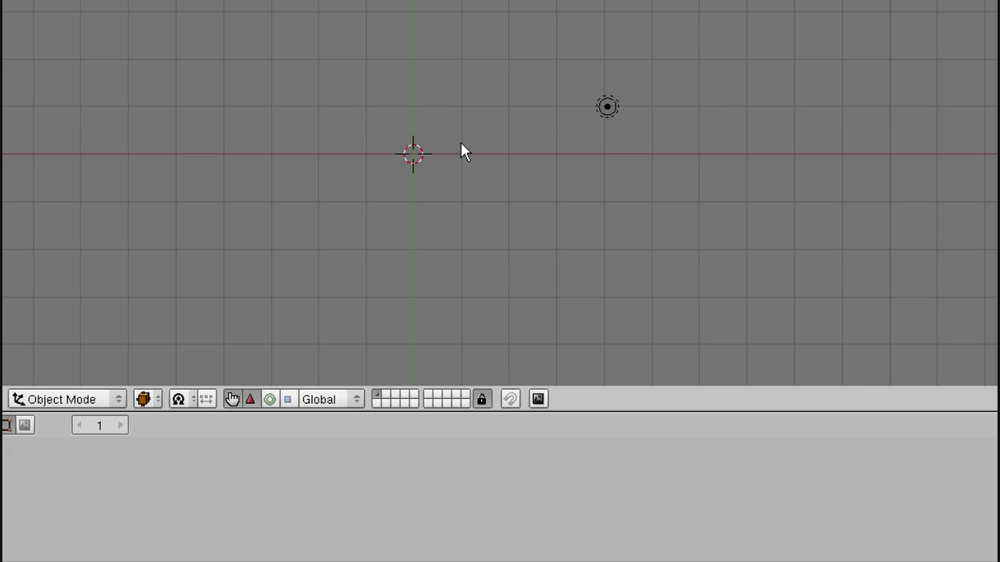
{"action": "key", "text": "space"}
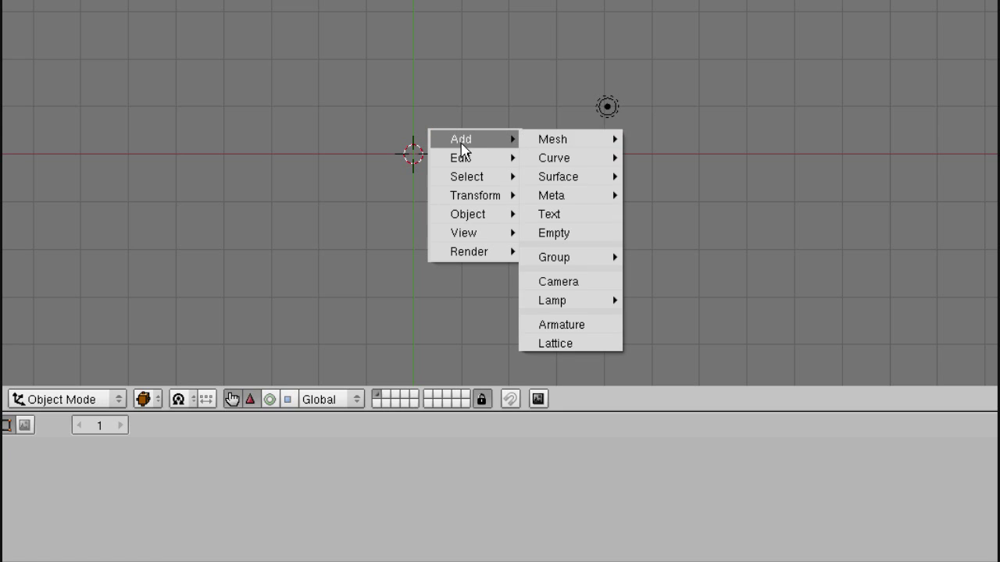
{"action": "mouse_move", "coordinate": [535, 139]}
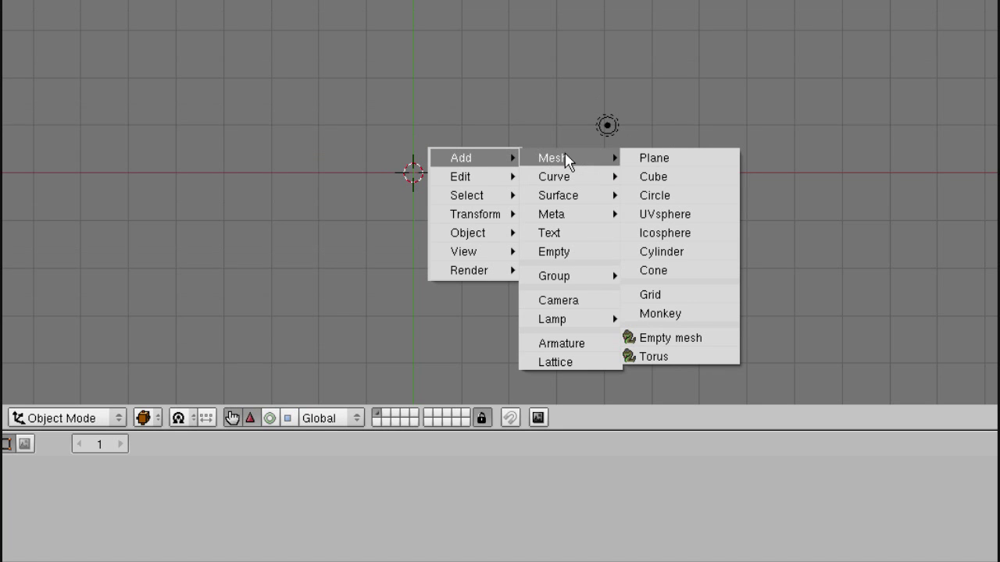
{"action": "left_click", "coordinate": [651, 160]}
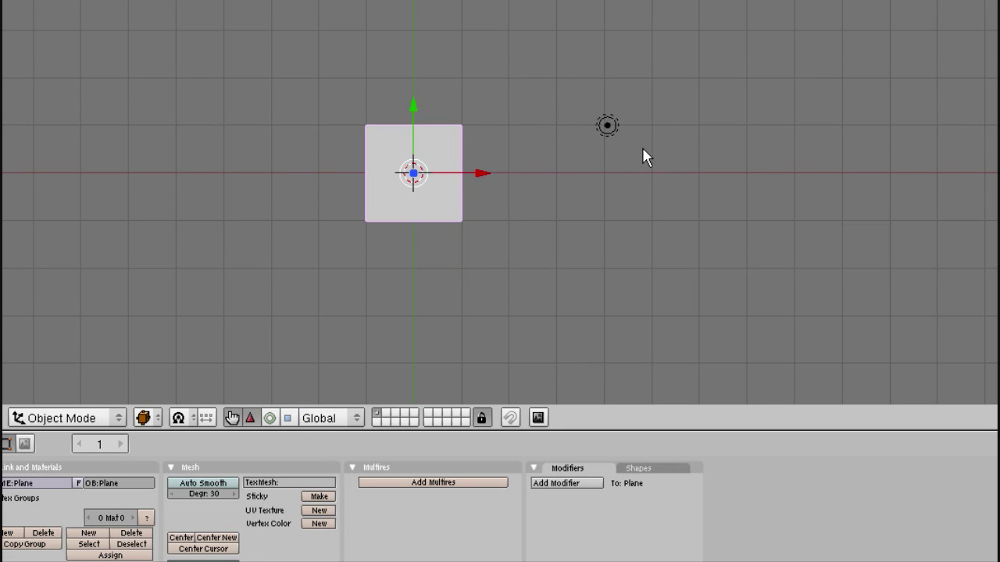
Scale the plane up by a factor of 3 and bring up its material settings.
{"action": "key", "text": "s"}
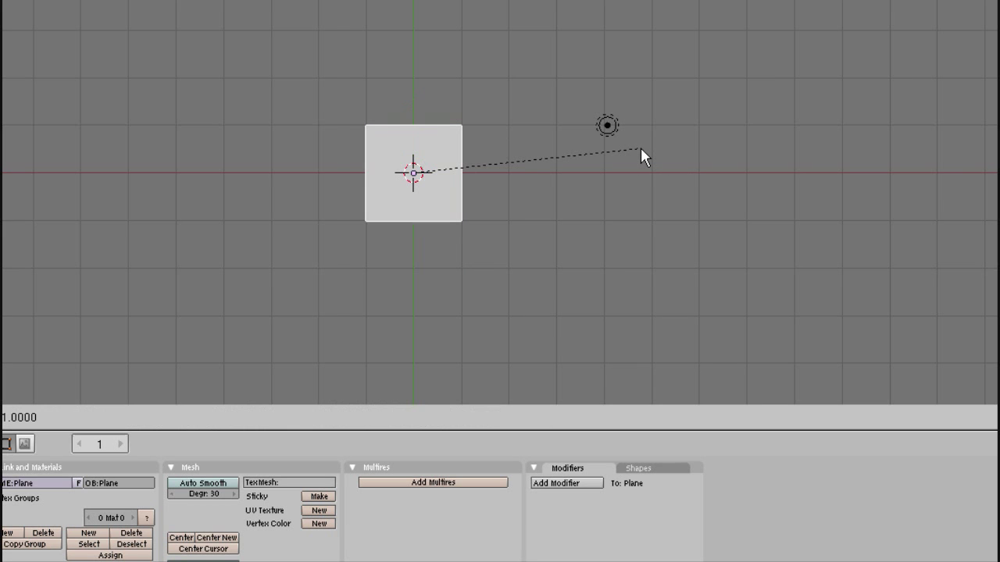
{"action": "key", "text": "3"}
{"action": "key", "text": "Return"}
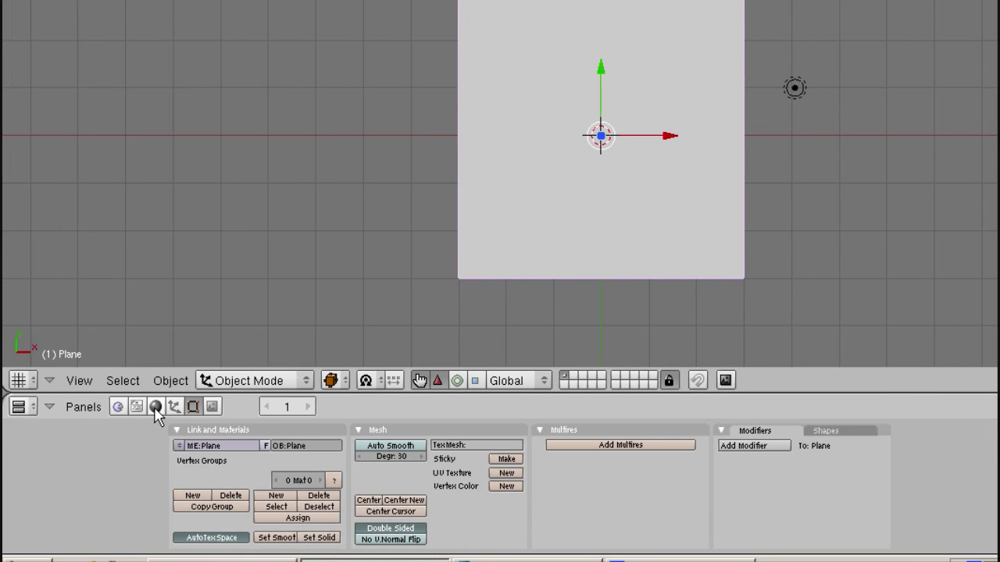
{"action": "left_click", "coordinate": [81, 407]}
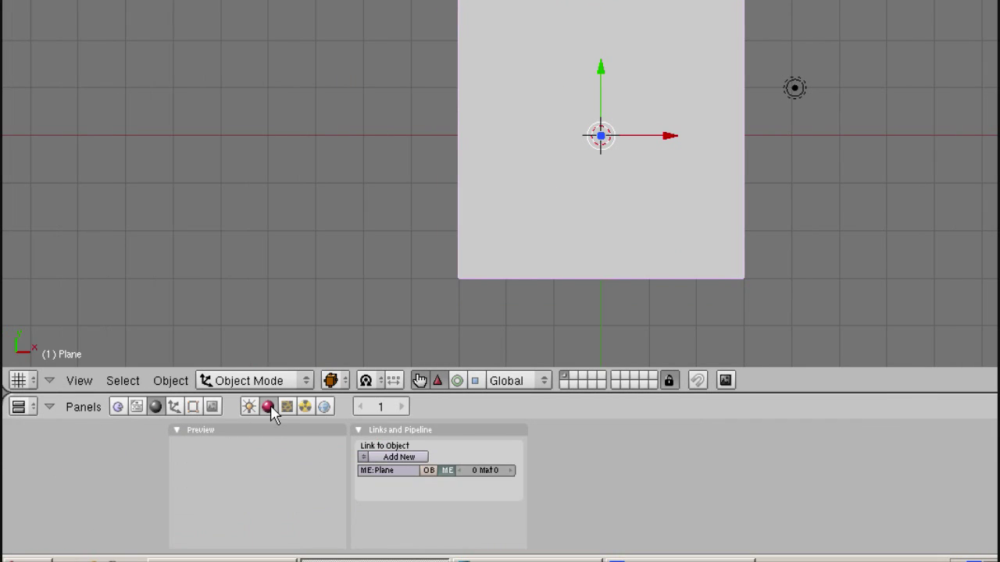
Add a new material with an Image texture loaded from white-house-picture.jpg.
{"action": "left_click", "coordinate": [413, 459]}
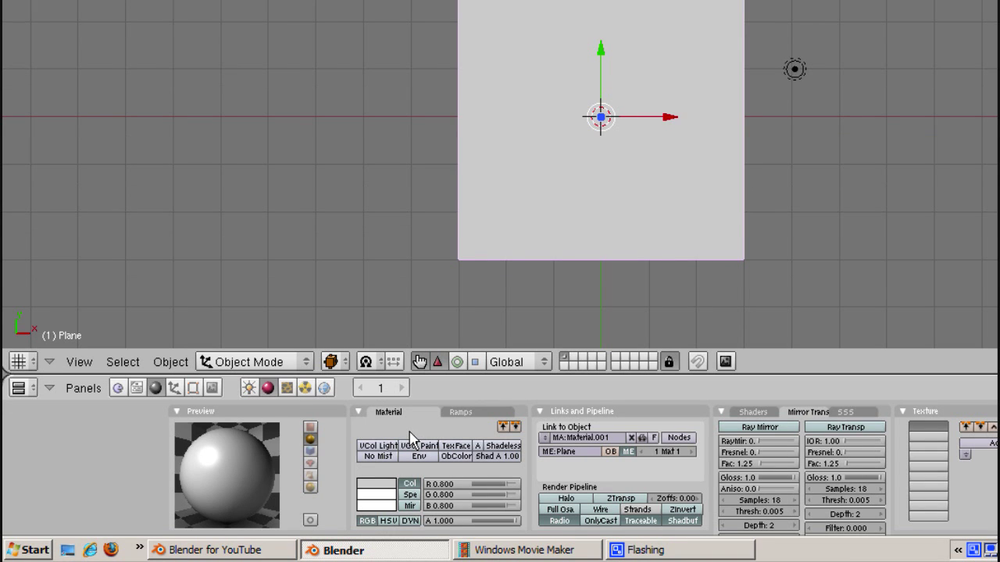
{"action": "left_click", "coordinate": [287, 388]}
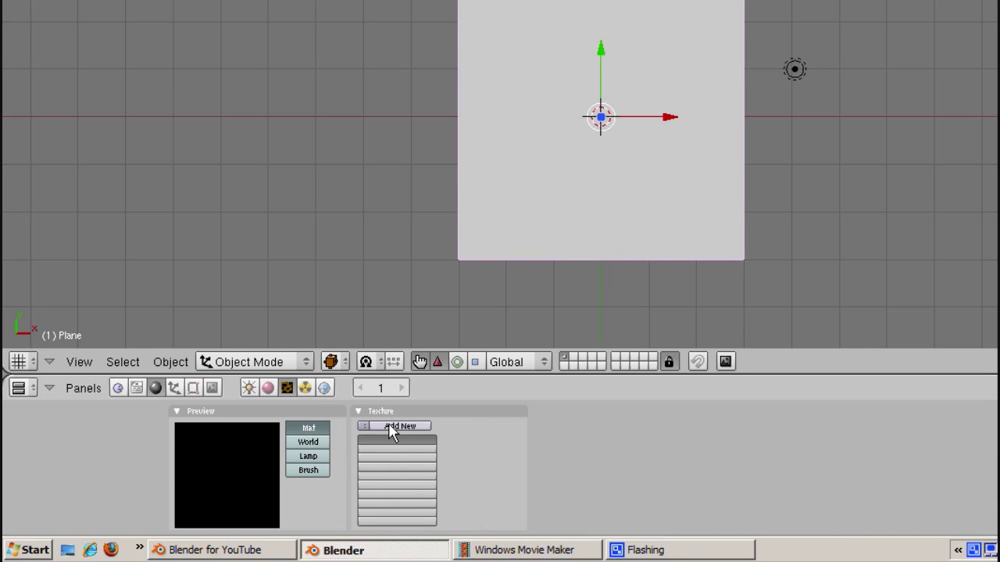
{"action": "left_click", "coordinate": [389, 427]}
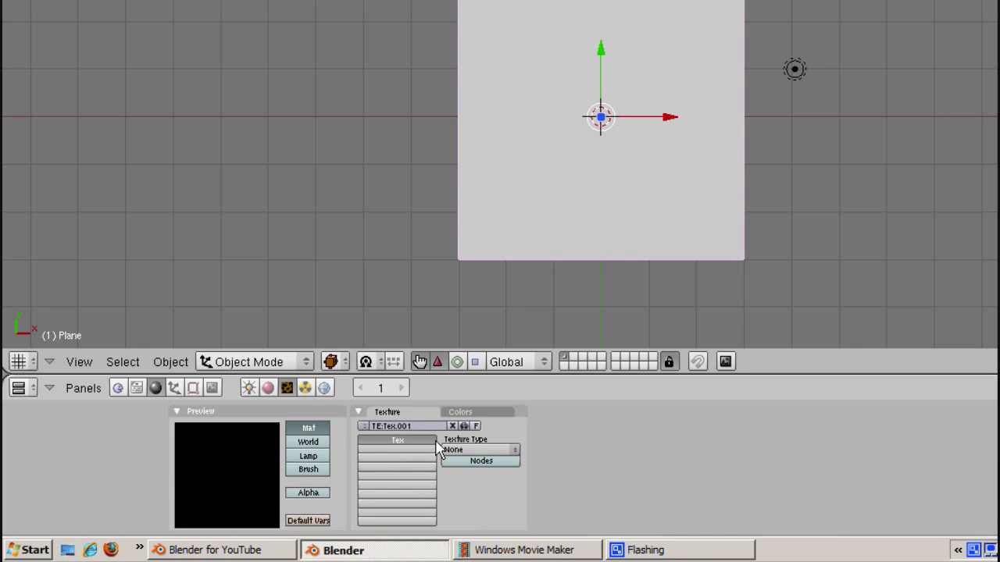
{"action": "left_click", "coordinate": [515, 457]}
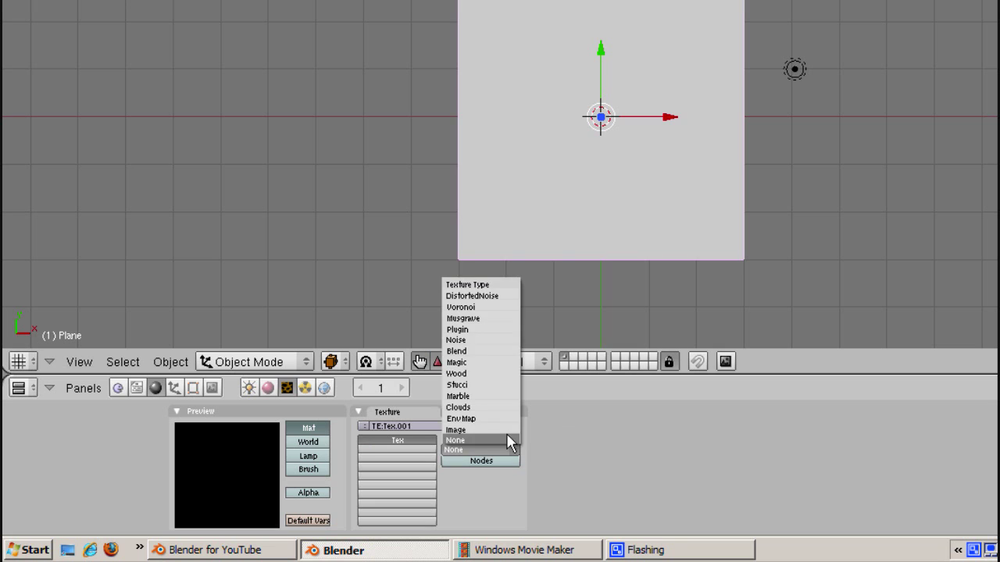
{"action": "left_click", "coordinate": [508, 434]}
{"action": "left_click", "coordinate": [754, 440]}
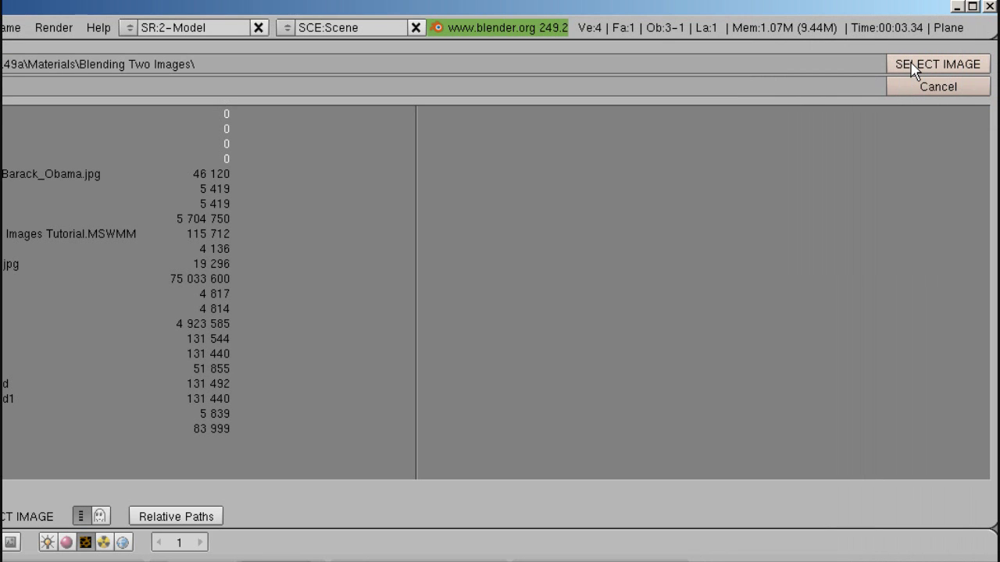
{"action": "left_click", "coordinate": [914, 67]}
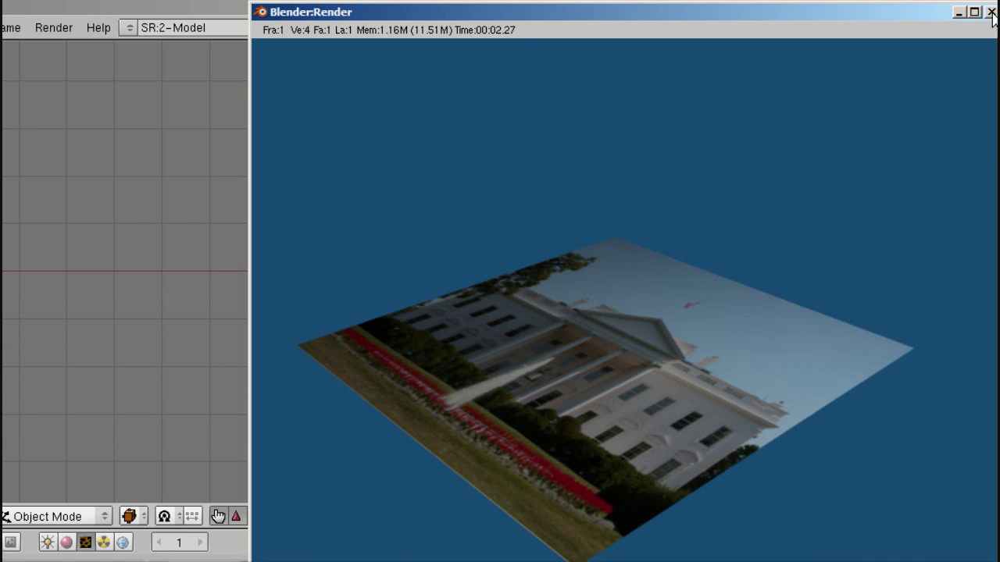
Close the render and align the active camera to the current top view.
{"action": "left_click", "coordinate": [990, 12]}
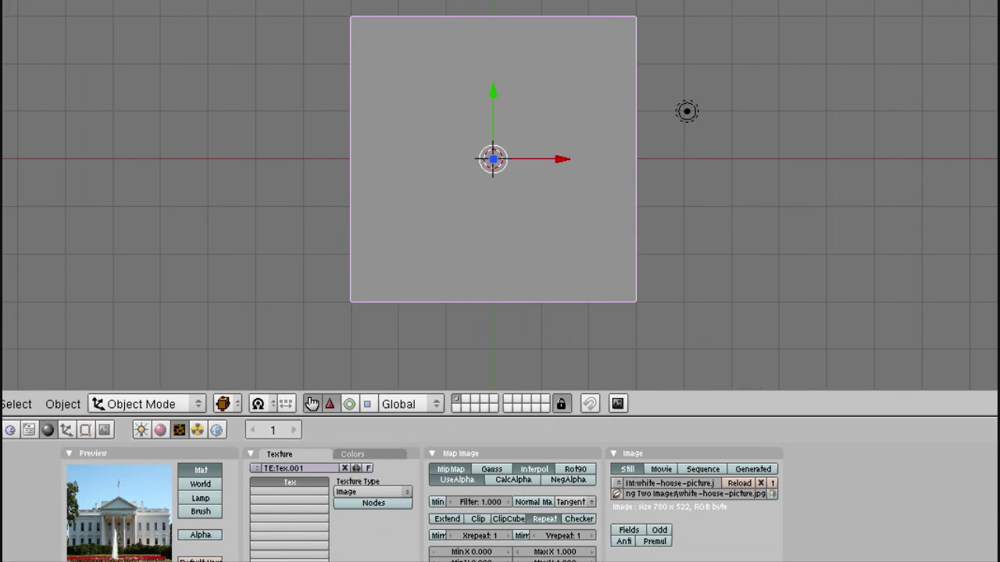
{"action": "left_click", "coordinate": [17, 403]}
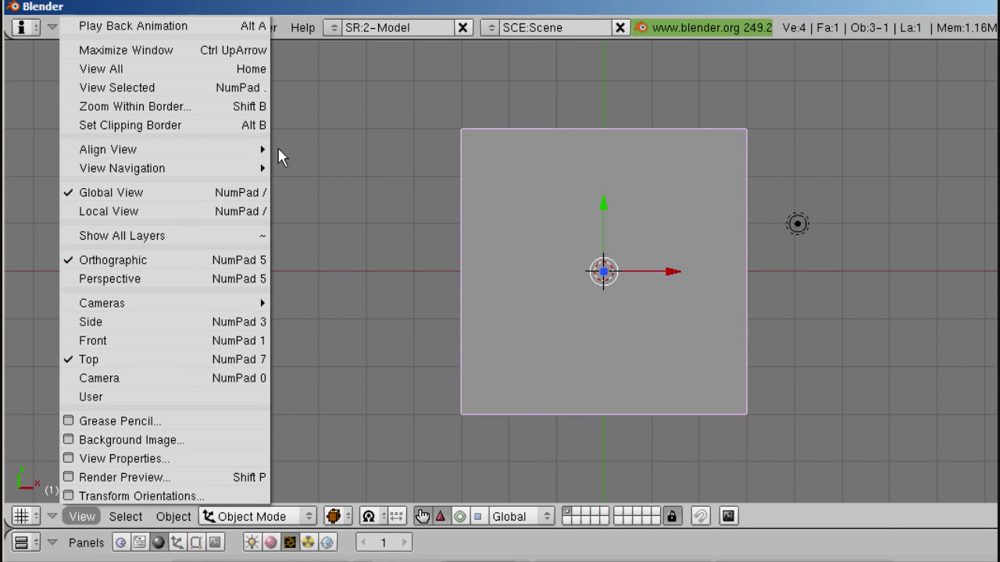
{"action": "mouse_move", "coordinate": [262, 150]}
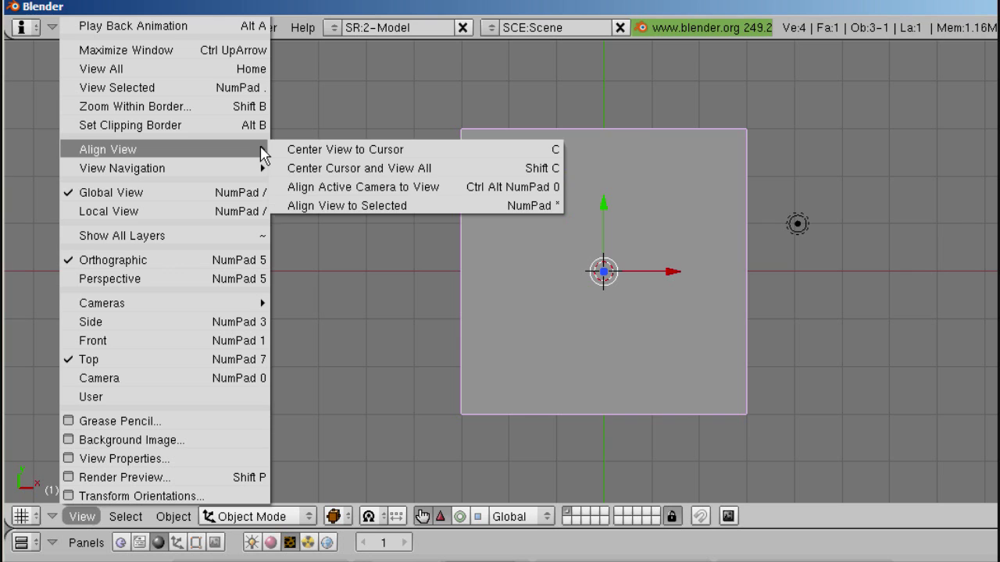
{"action": "left_click", "coordinate": [321, 187]}
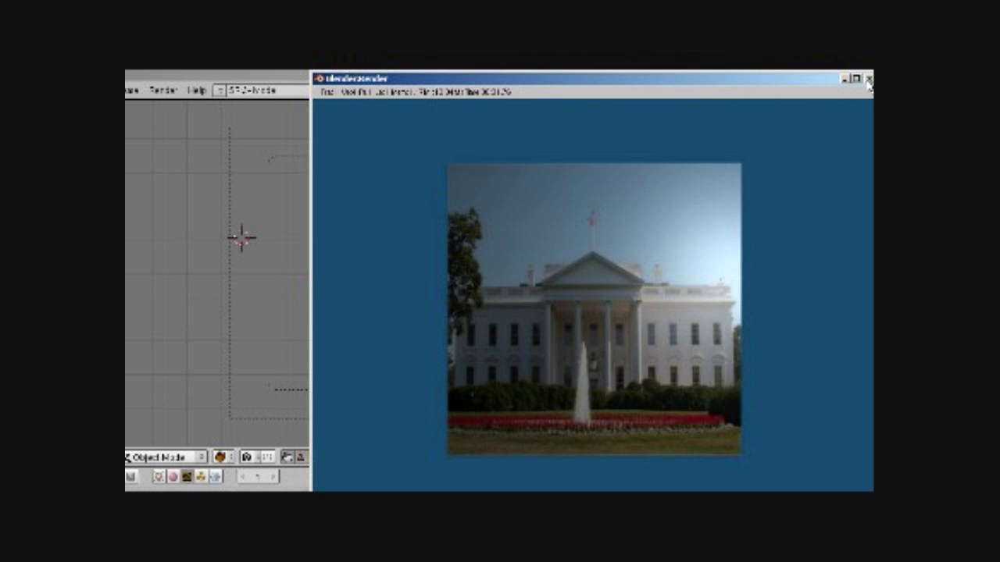
Close the render result windows.
{"action": "left_click", "coordinate": [868, 80]}
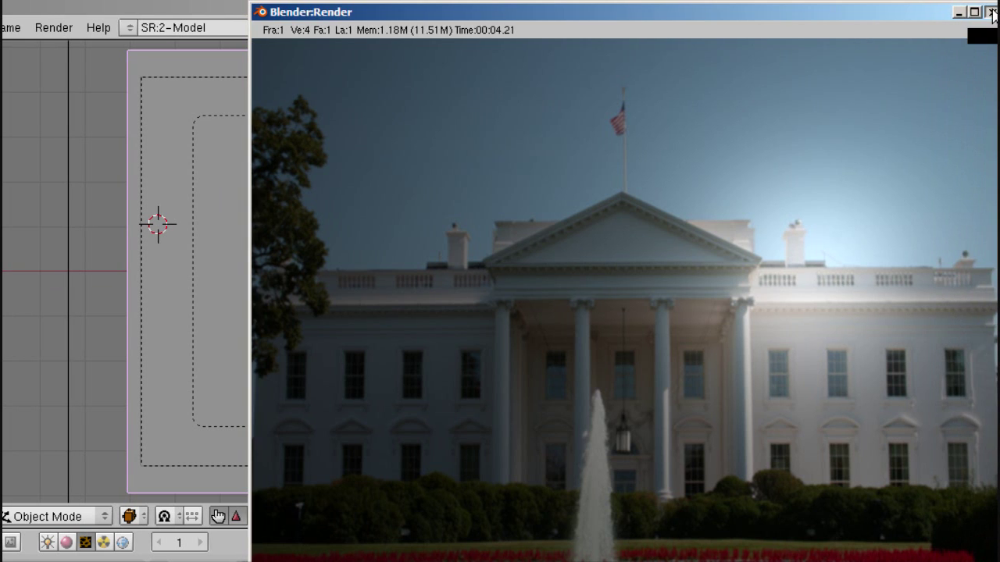
{"action": "key", "text": "Escape"}
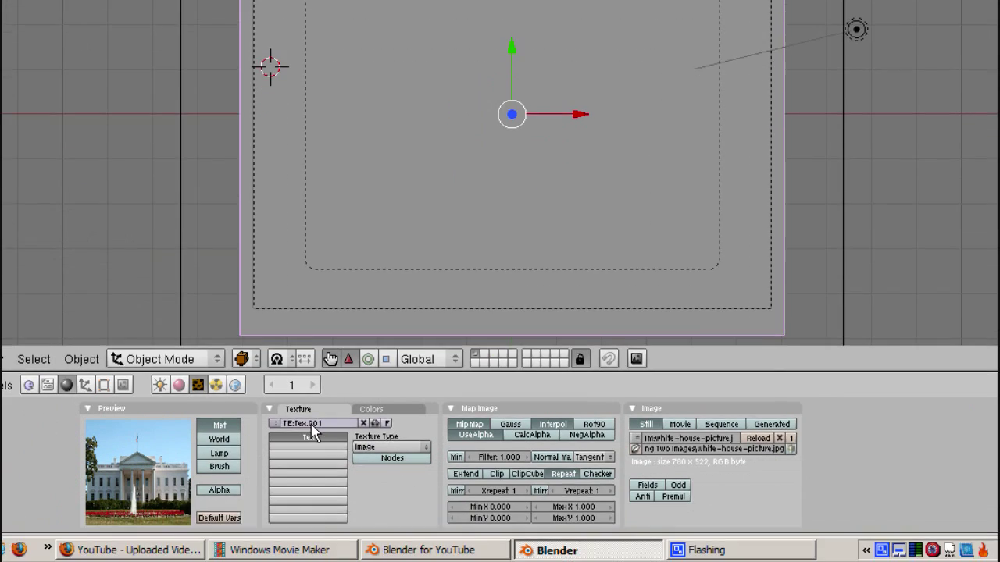
Rename the texture to 'Whitehouse' and select the empty second texture channel.
{"action": "type", "text": "Whitehouse"}
{"action": "key", "text": "Return"}
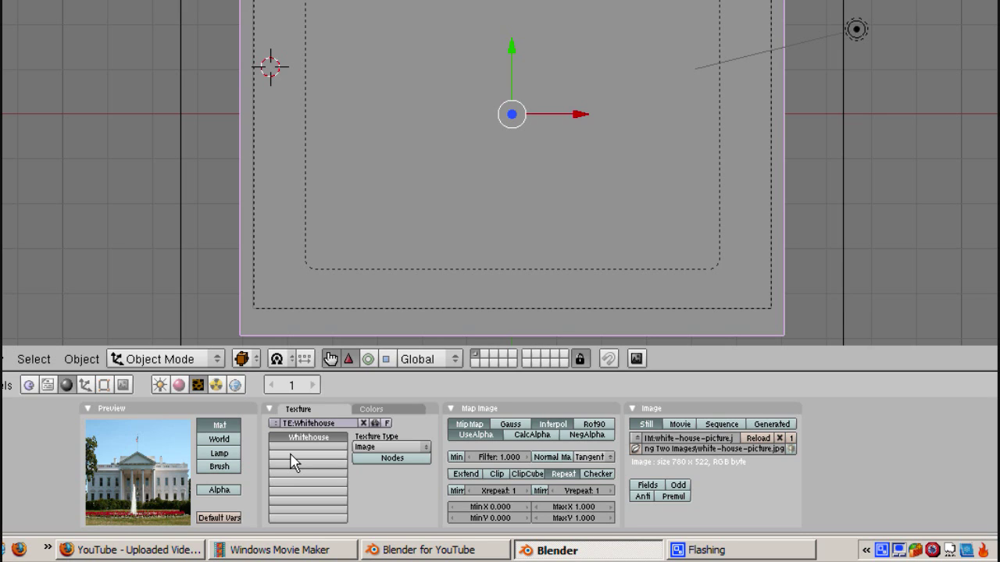
{"action": "left_click", "coordinate": [291, 455]}
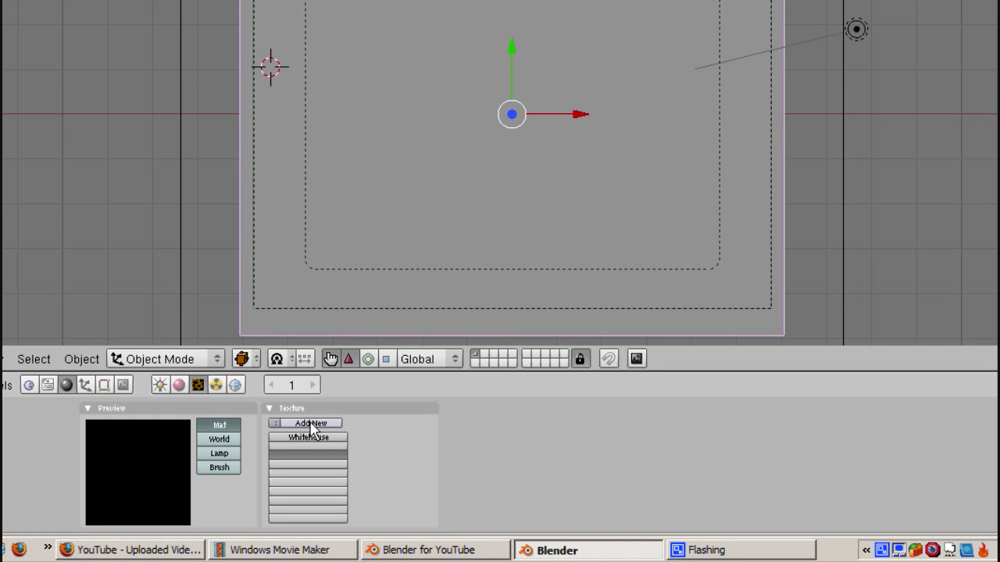
Add an Image texture holding the 440 x 599 portrait JPG and test-render it.
{"action": "left_click", "coordinate": [310, 423]}
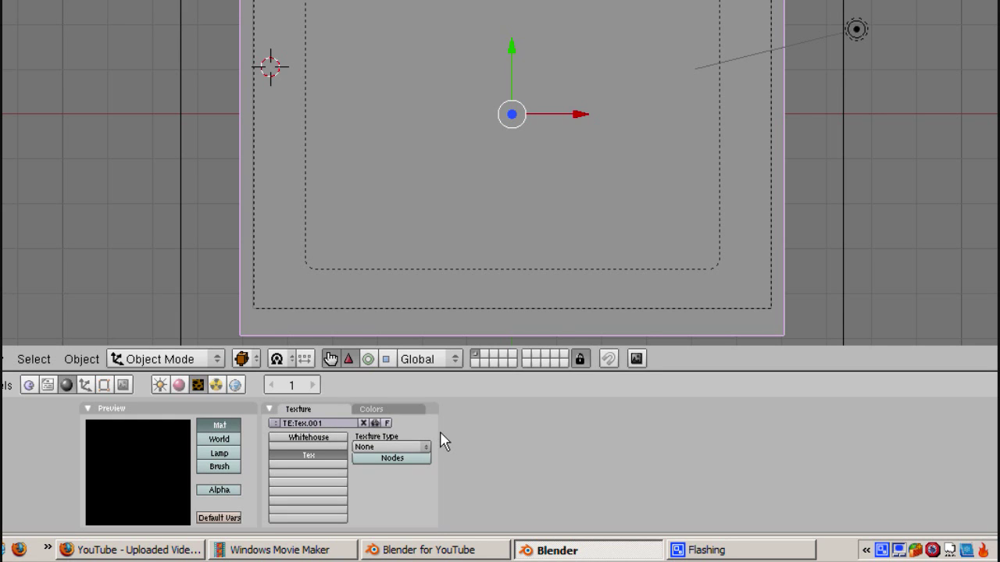
{"action": "left_click", "coordinate": [426, 448]}
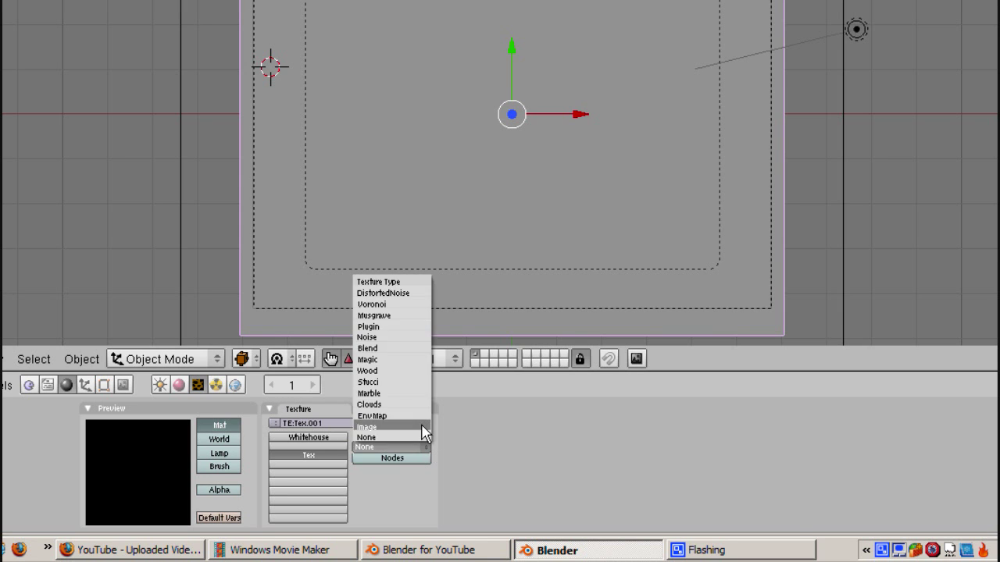
{"action": "left_click", "coordinate": [424, 432]}
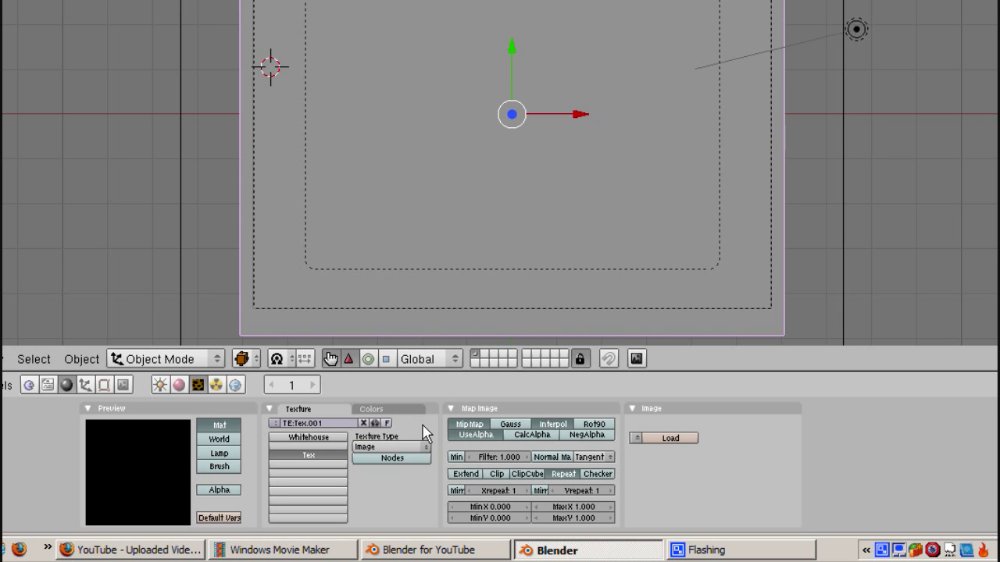
{"action": "left_click", "coordinate": [666, 439]}
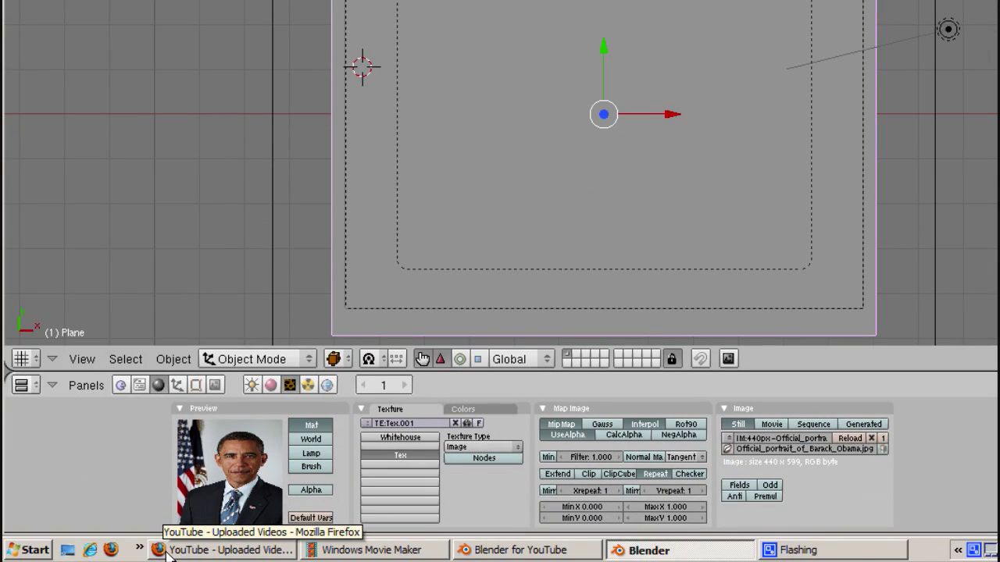
{"action": "key", "text": "F12"}
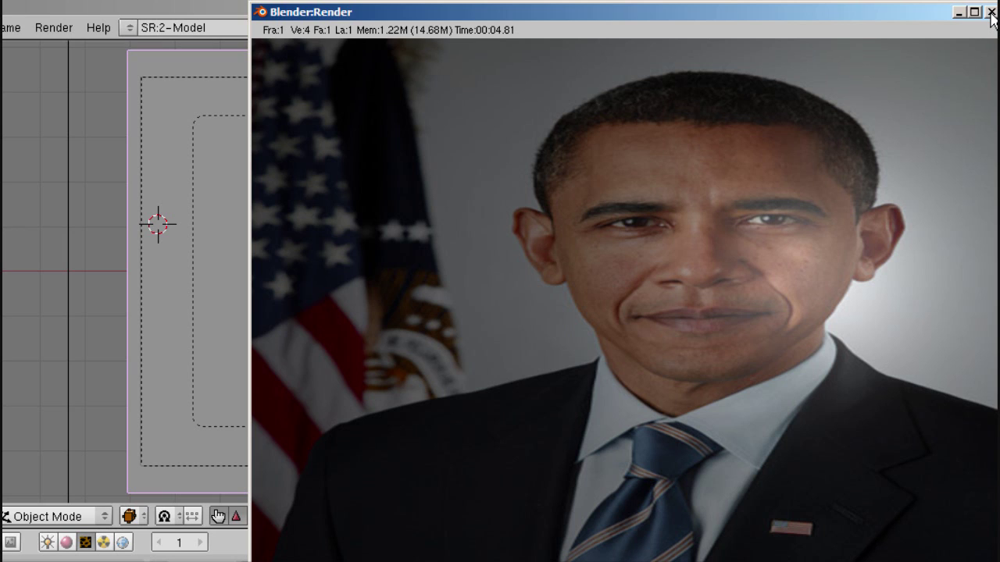
{"action": "left_click", "coordinate": [990, 12]}
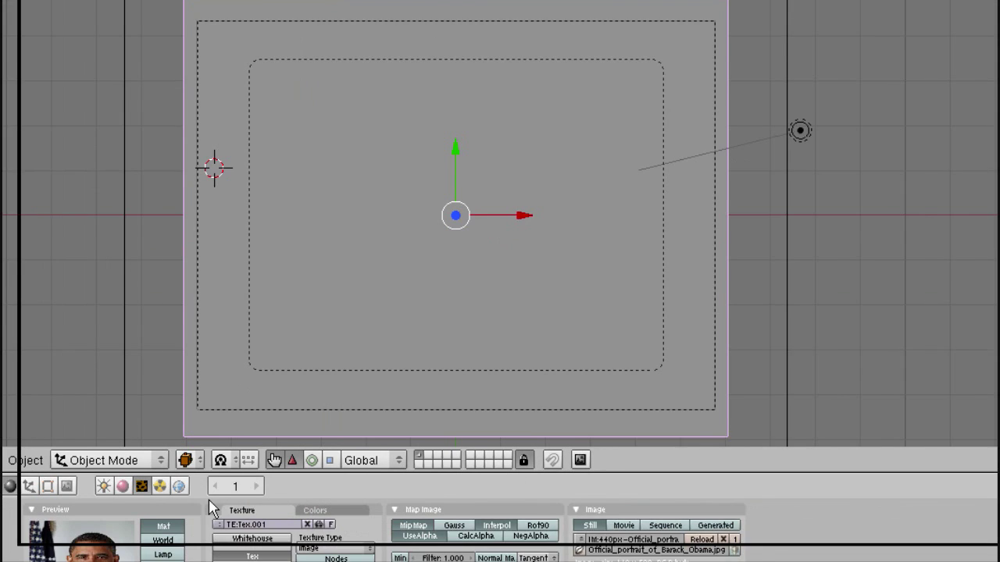
Create a new linear Blend texture, Tex.002, in the empty third texture channel.
{"action": "left_click", "coordinate": [239, 552]}
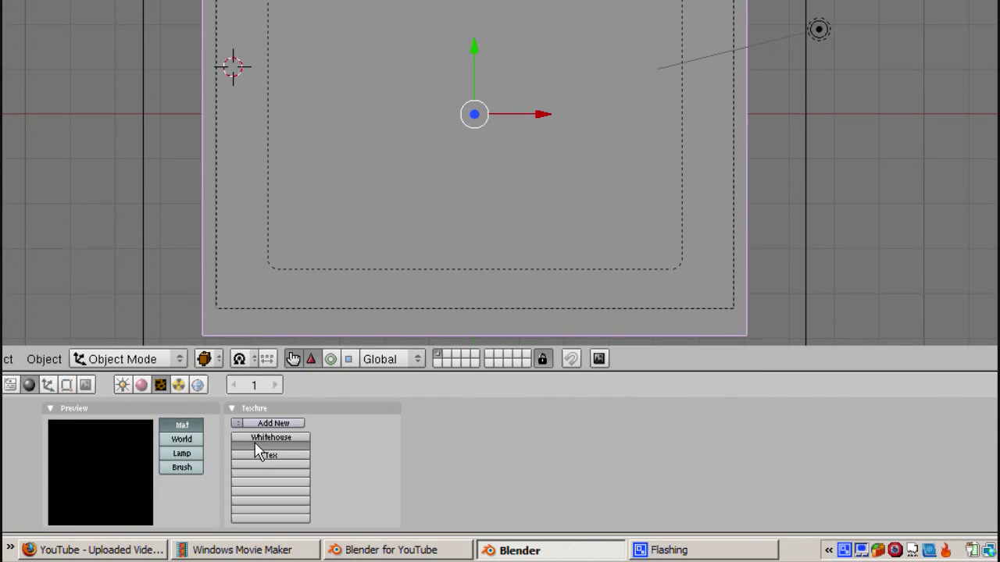
{"action": "left_click", "coordinate": [279, 453]}
{"action": "left_click", "coordinate": [274, 453]}
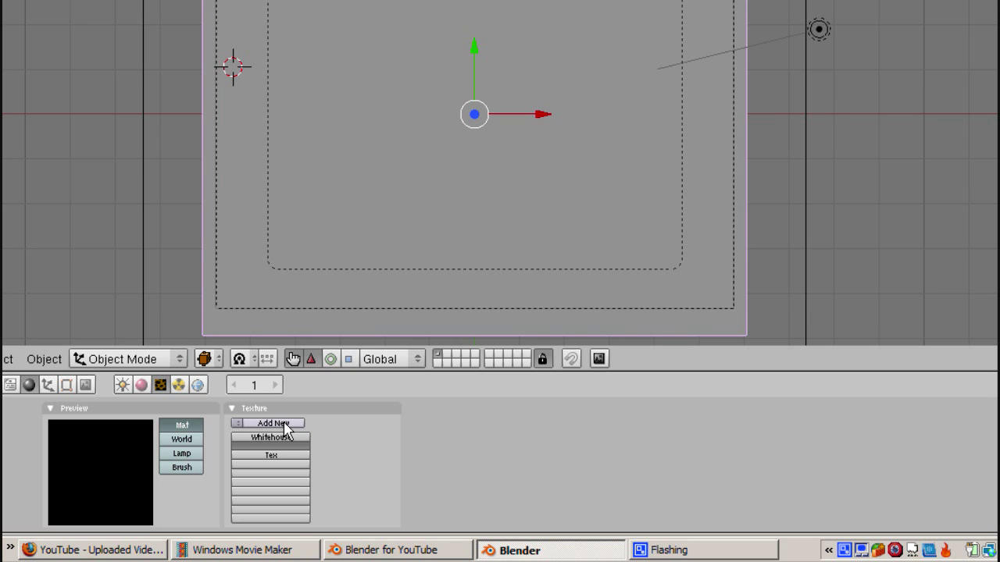
{"action": "left_click", "coordinate": [283, 424]}
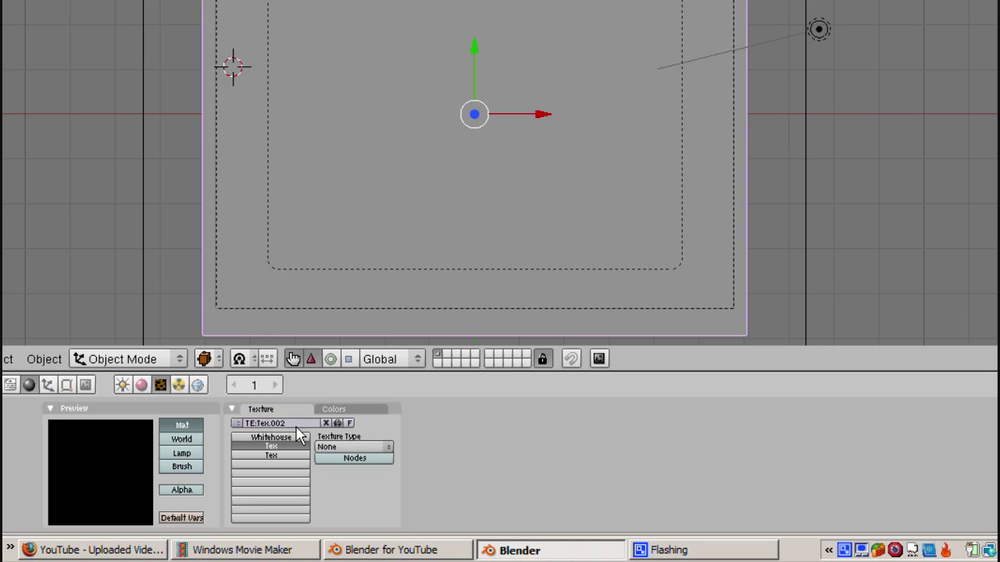
{"action": "left_click", "coordinate": [389, 448]}
{"action": "left_click", "coordinate": [372, 349]}
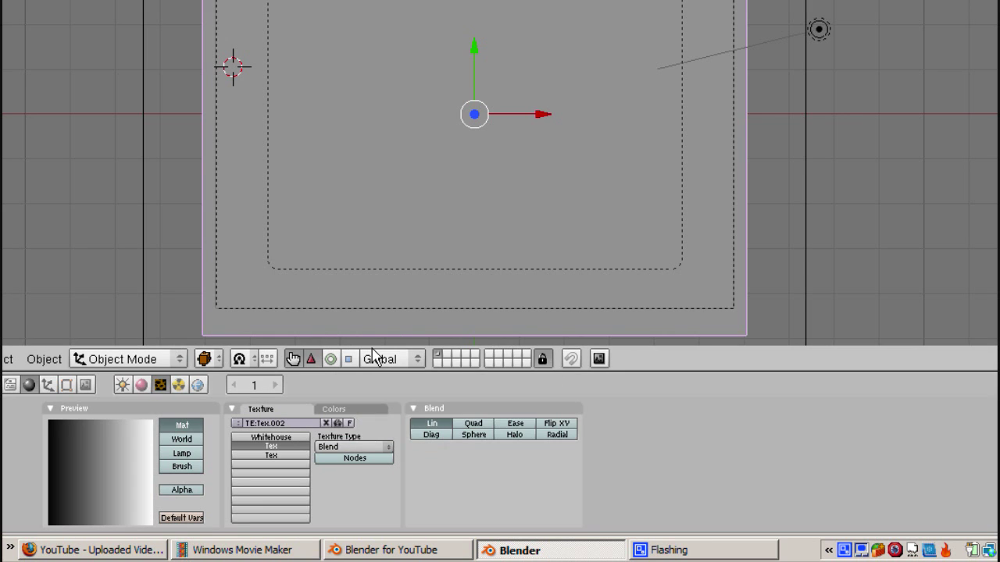
{"action": "left_click", "coordinate": [335, 411]}
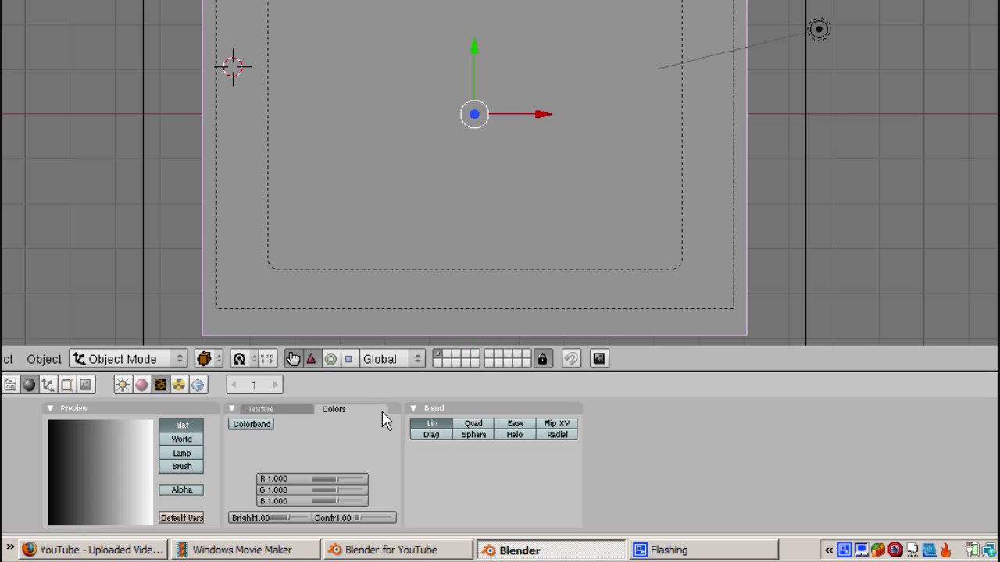
Enable the Colorband and check its stops: black at alpha 0, cyan at alpha 1.
{"action": "left_click", "coordinate": [264, 427]}
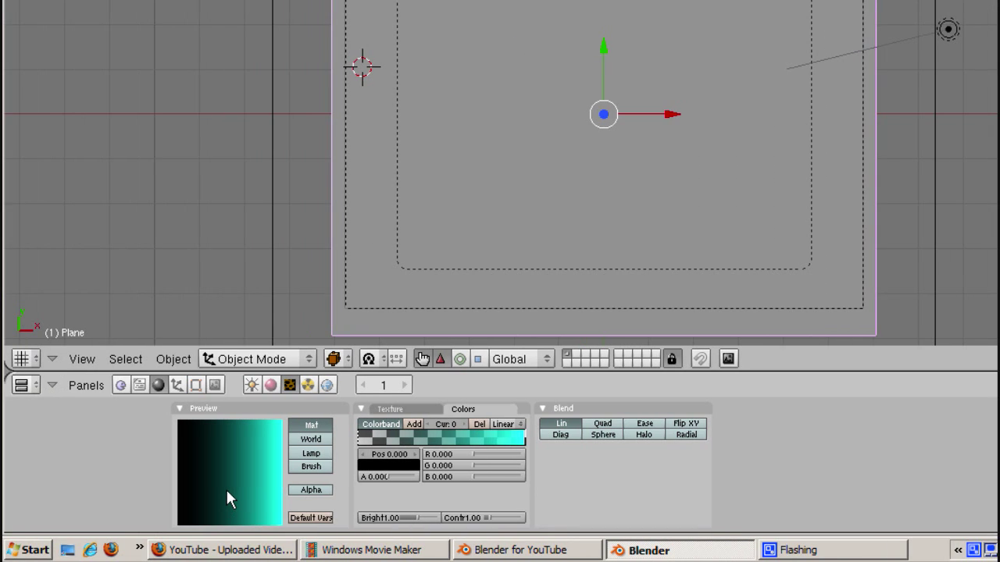
{"action": "left_click", "coordinate": [462, 421]}
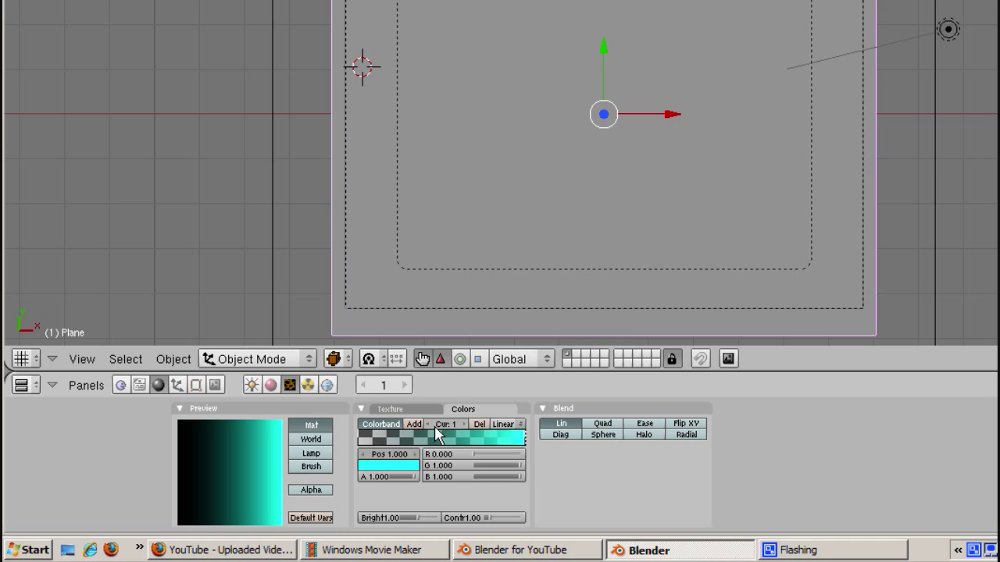
{"action": "left_click", "coordinate": [429, 424]}
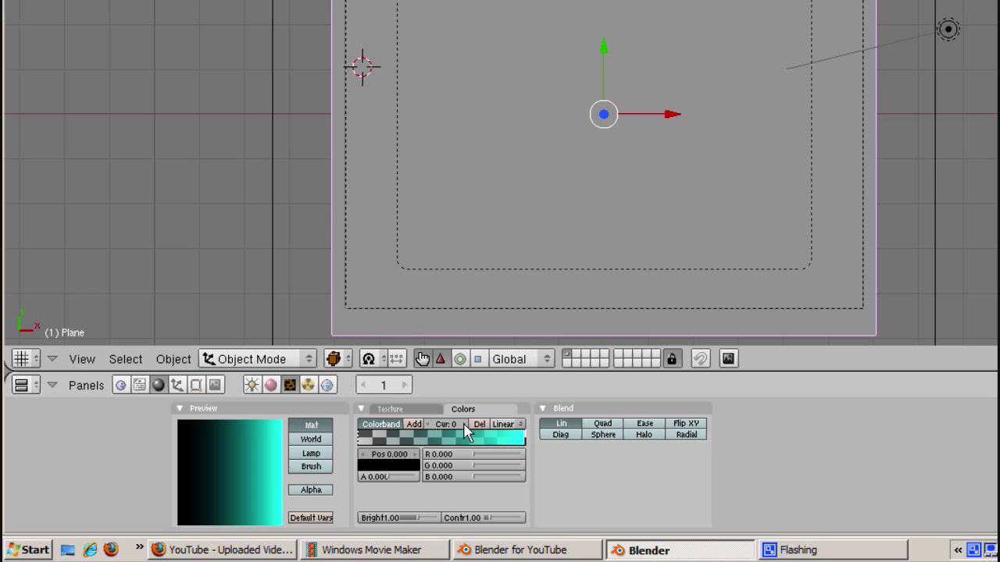
Select colour band stop 1 and render a test image with the gradient.
{"action": "left_click", "coordinate": [465, 426]}
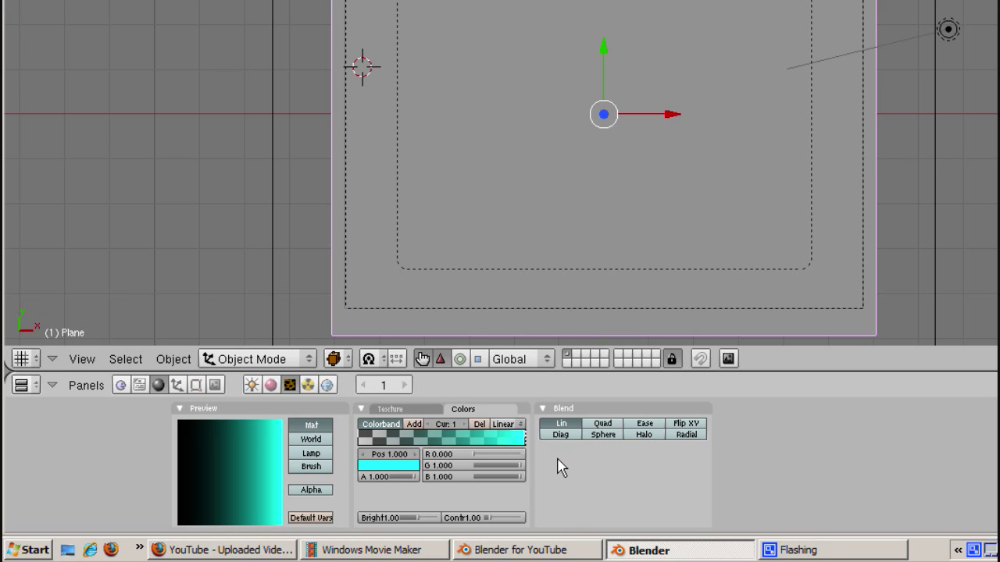
{"action": "key", "text": "F12"}
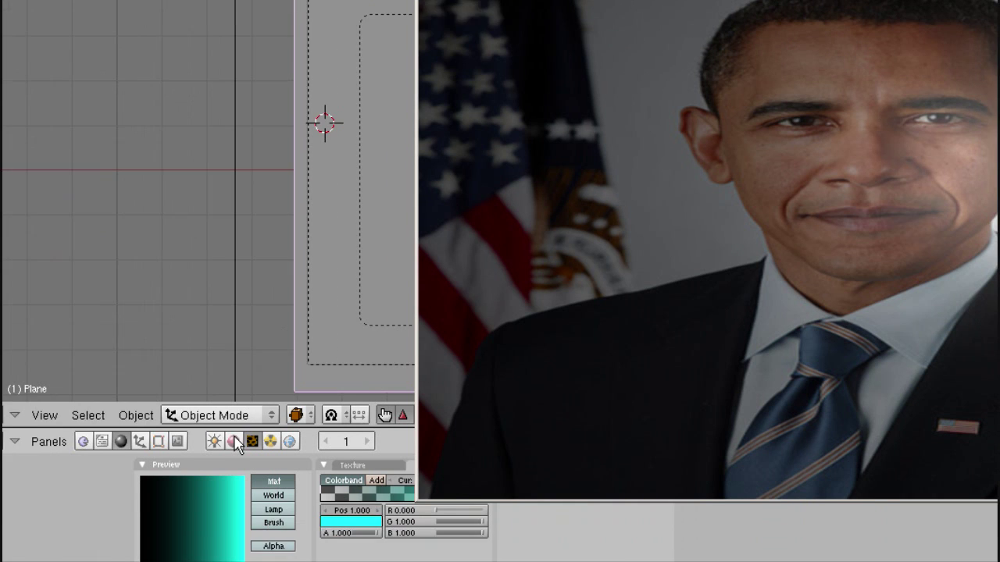
Set Tex.002 to Stencil and No RGB in Map To, then render the blended result.
{"action": "left_click", "coordinate": [234, 442]}
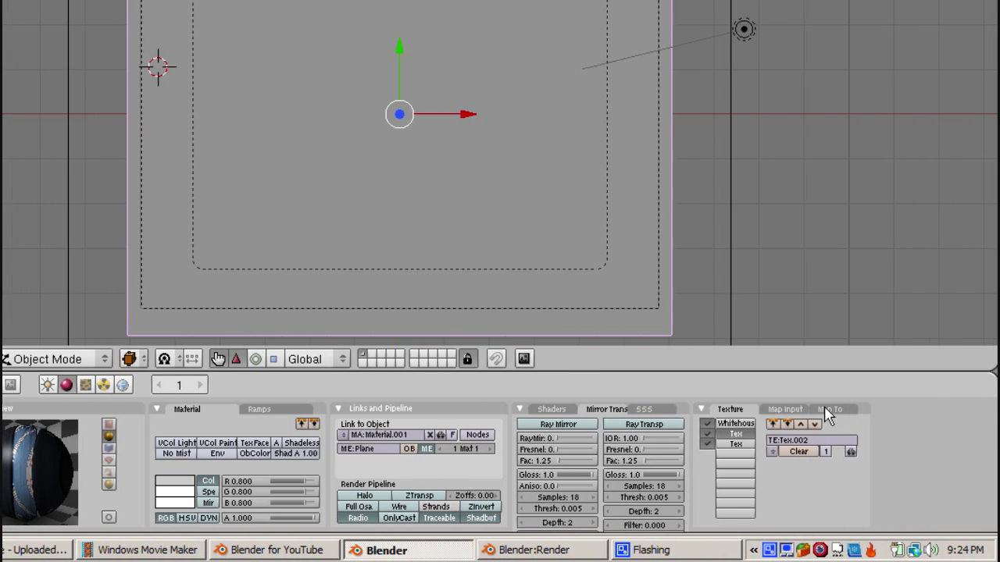
{"action": "left_click", "coordinate": [827, 410]}
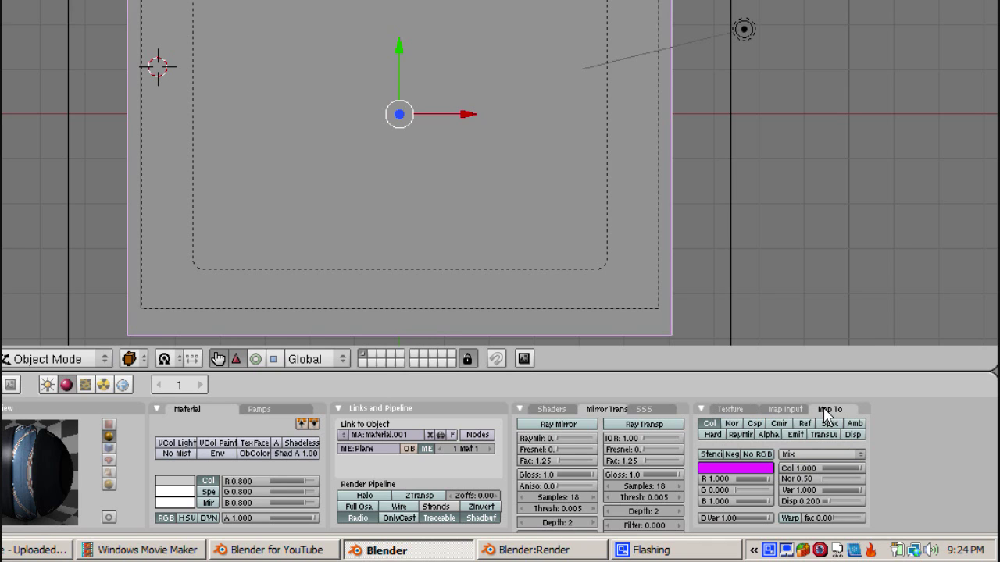
{"action": "left_click", "coordinate": [711, 454]}
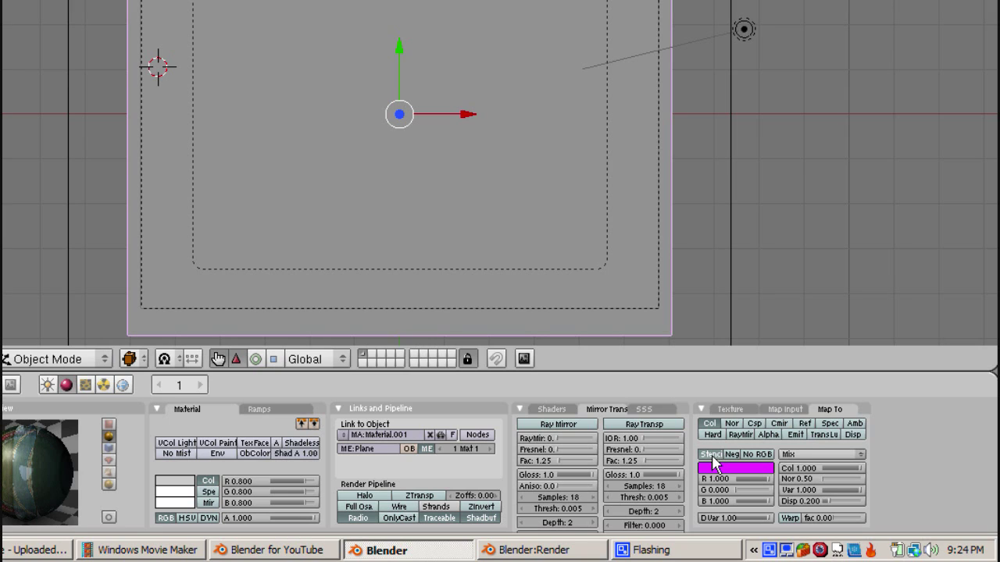
{"action": "left_click", "coordinate": [764, 456]}
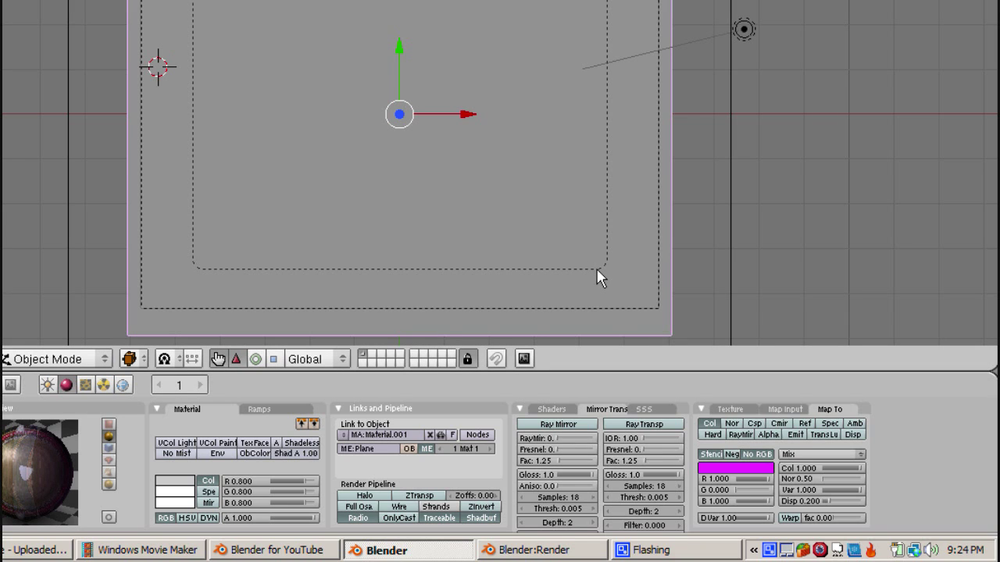
{"action": "key", "text": "F12"}
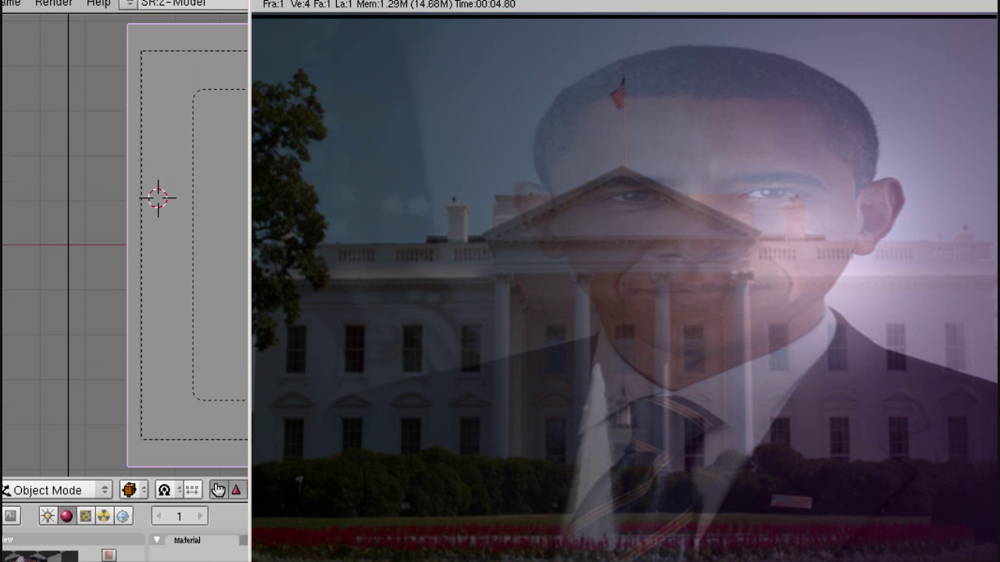
{"action": "left_click", "coordinate": [988, 3]}
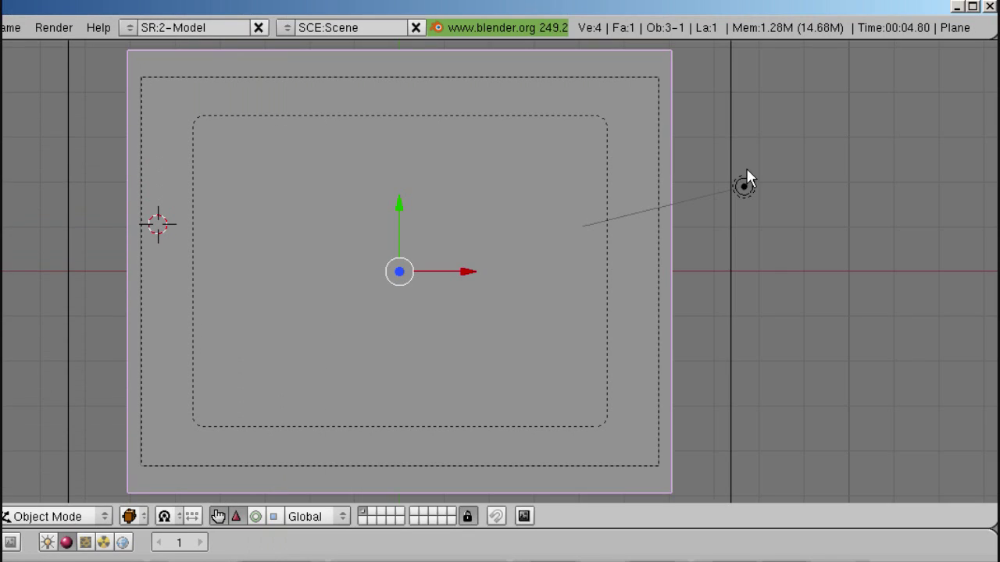
With the lamp selected, re-render the Obama portrait fading over the White House photo, then close the render.
{"action": "right_click", "coordinate": [743, 185]}
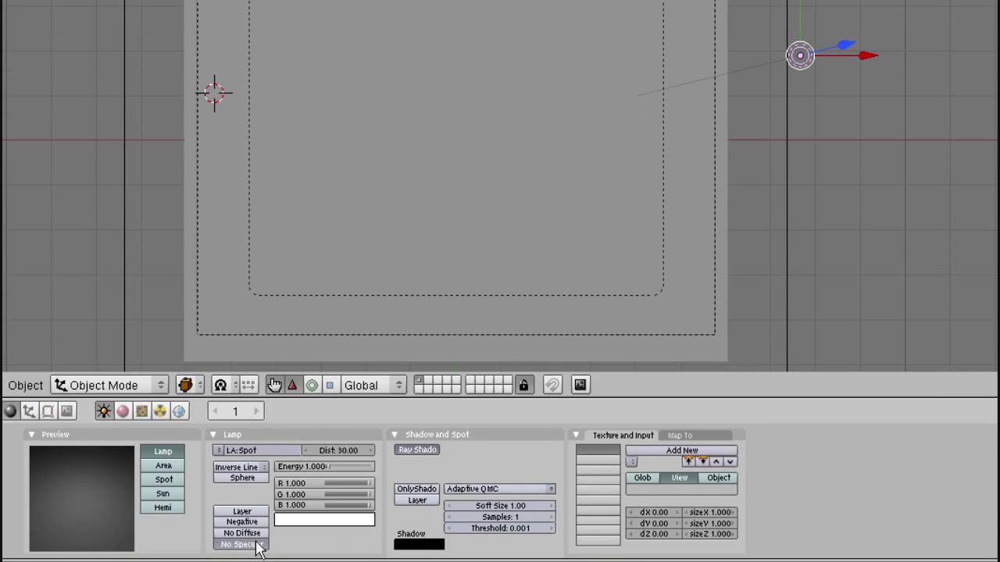
{"action": "key", "text": "F12"}
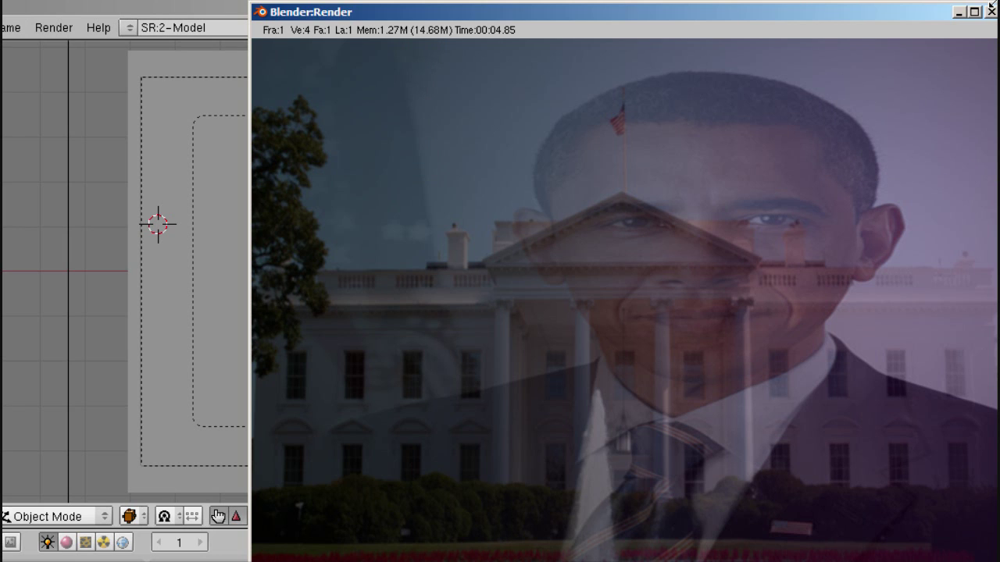
{"action": "left_click", "coordinate": [991, 11]}
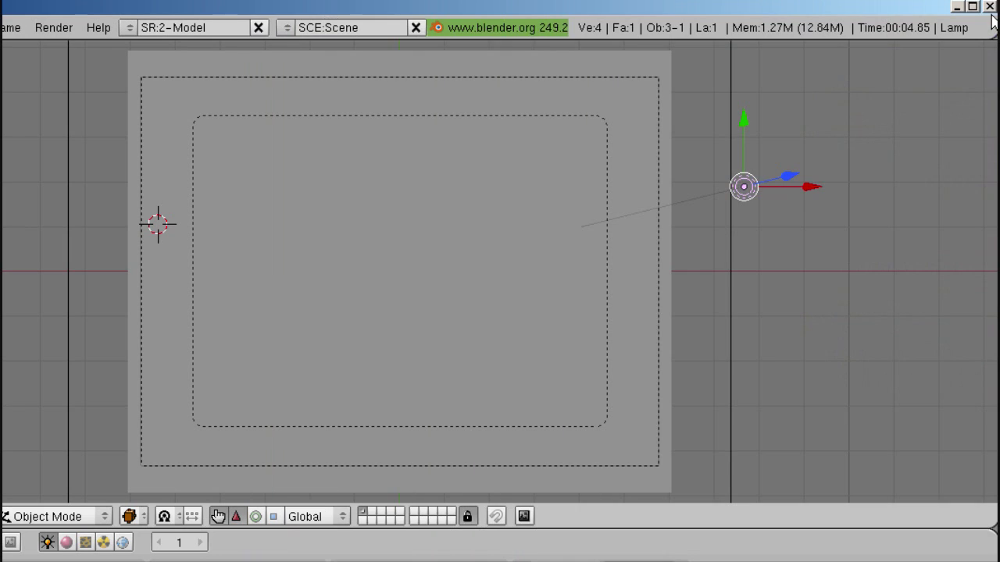